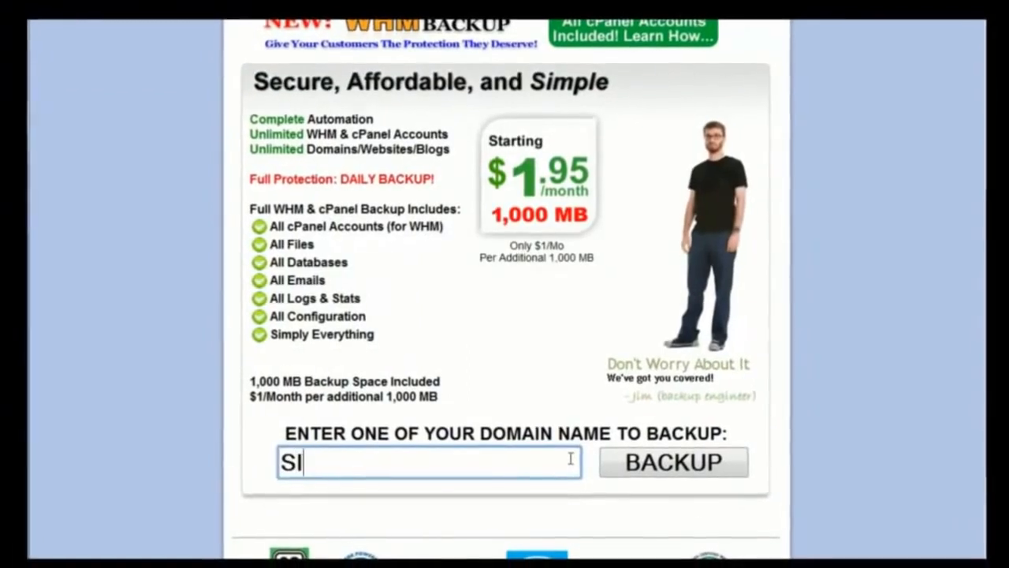
- Enter SITEAUTOBACKUP.COM as the domain name to back up and submit it
{"action": "type", "text": "CKUP.COM"}
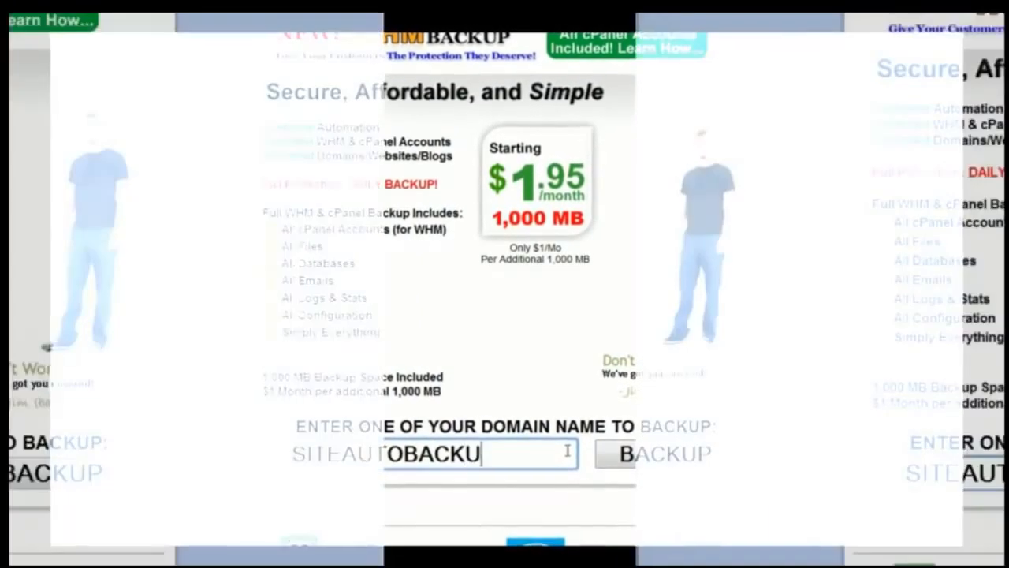
{"action": "left_click", "coordinate": [613, 460]}
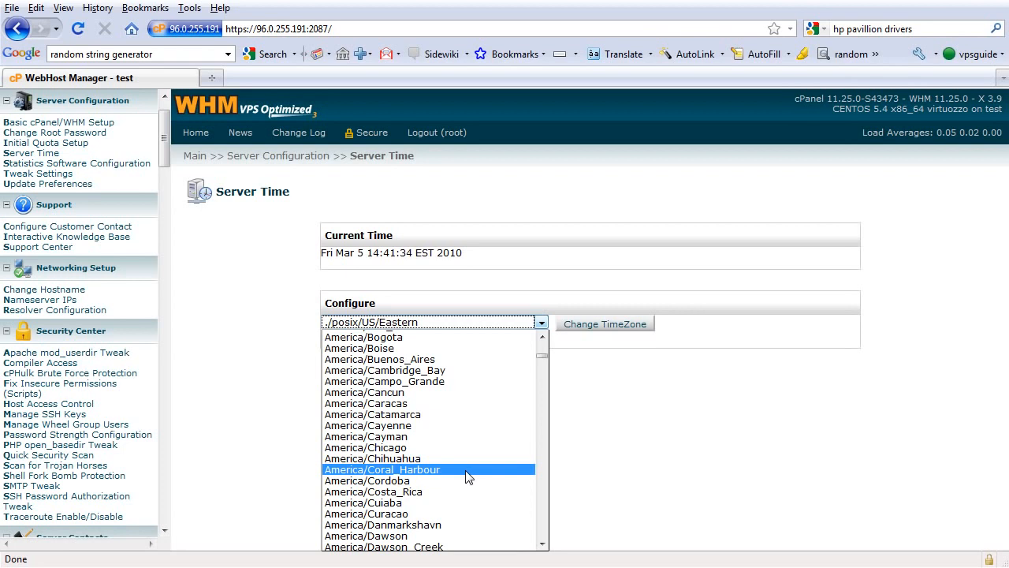
- Change the server's time zone to America/Los_Angeles and apply it
{"action": "scroll", "coordinate": [466, 476], "scroll_direction": "down", "scroll_amount": 3}
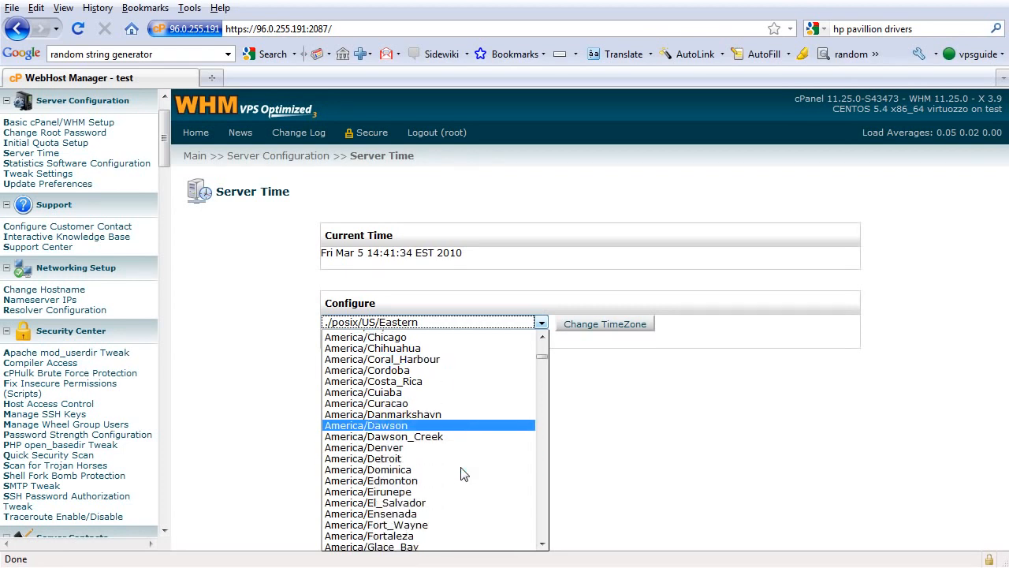
{"action": "scroll", "coordinate": [464, 473], "scroll_direction": "down", "scroll_amount": 8}
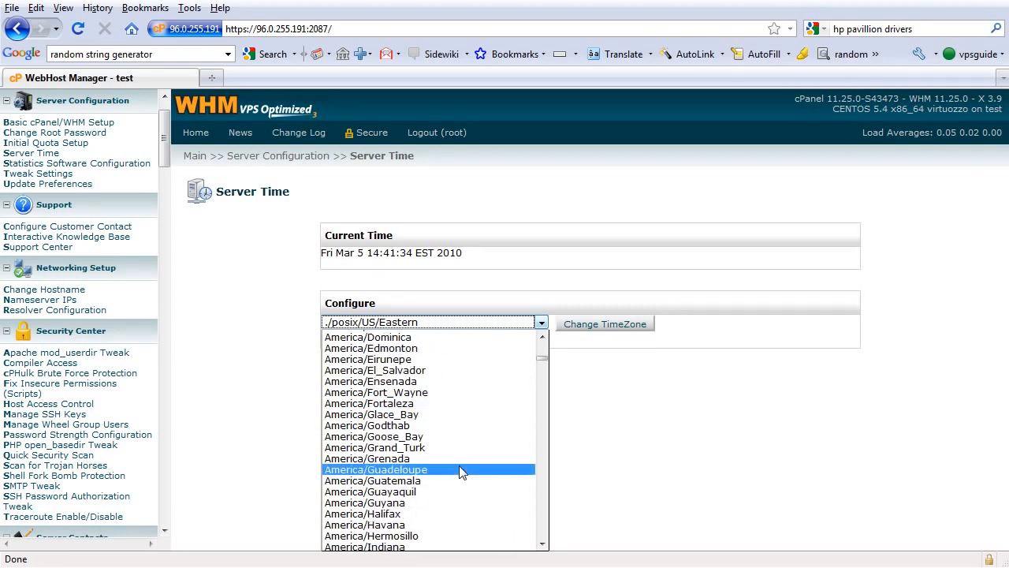
{"action": "scroll", "coordinate": [461, 471], "scroll_direction": "down", "scroll_amount": 7}
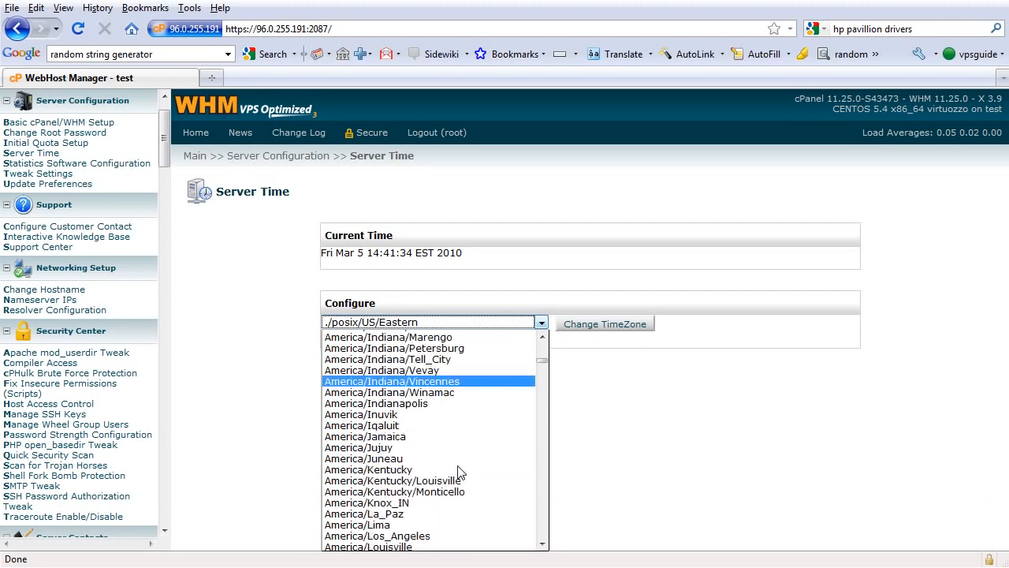
{"action": "scroll", "coordinate": [455, 471], "scroll_direction": "down", "scroll_amount": 1}
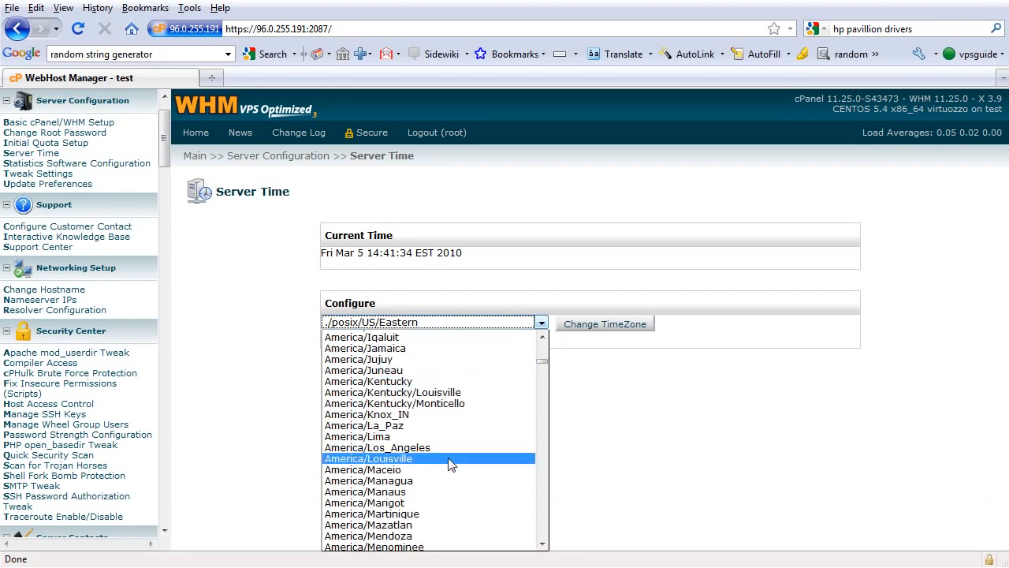
{"action": "left_click", "coordinate": [444, 458]}
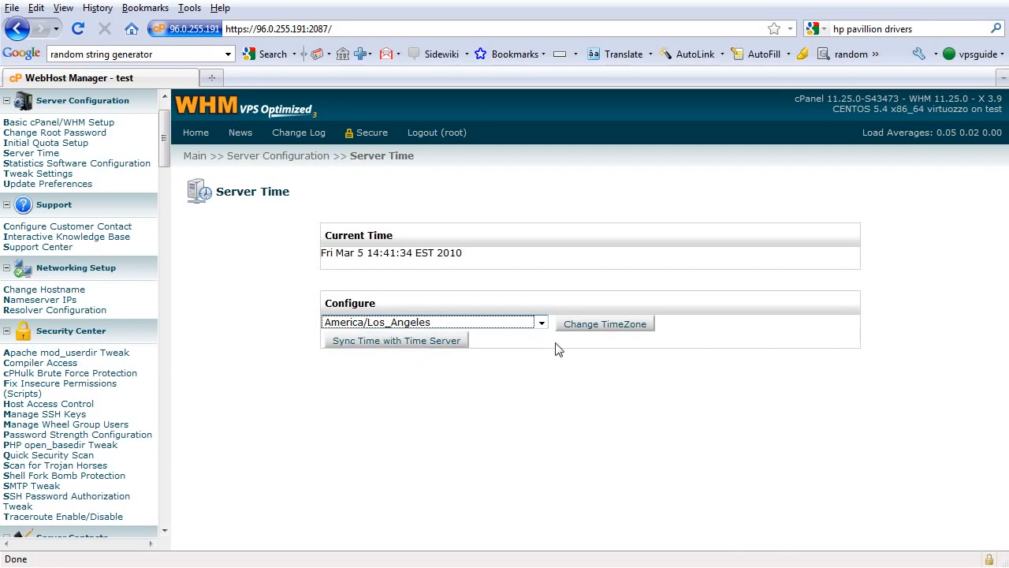
{"action": "left_click", "coordinate": [587, 324]}
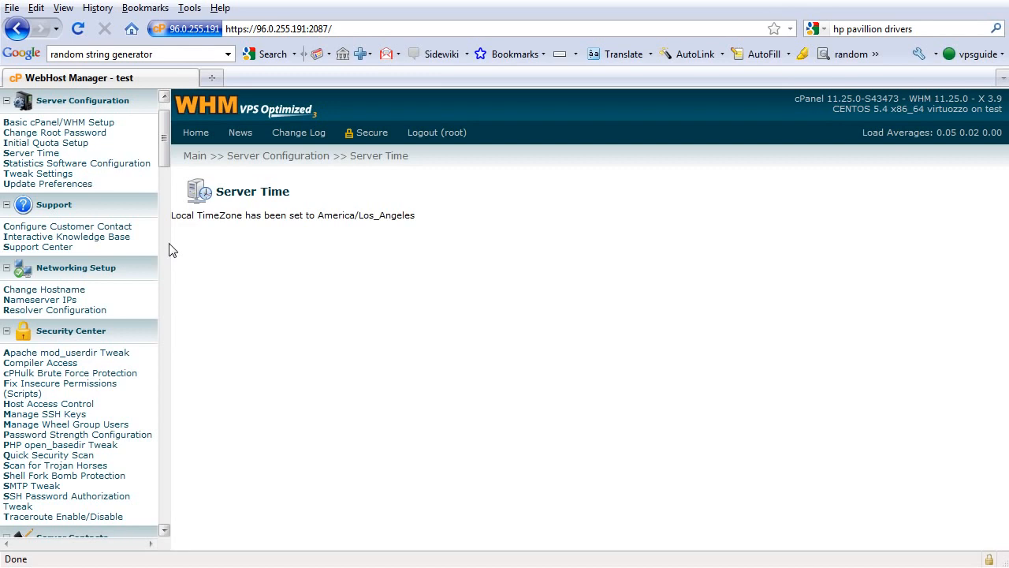
- In the statistics software configuration, make the Awstats generator available to users and save
{"action": "left_click", "coordinate": [128, 166]}
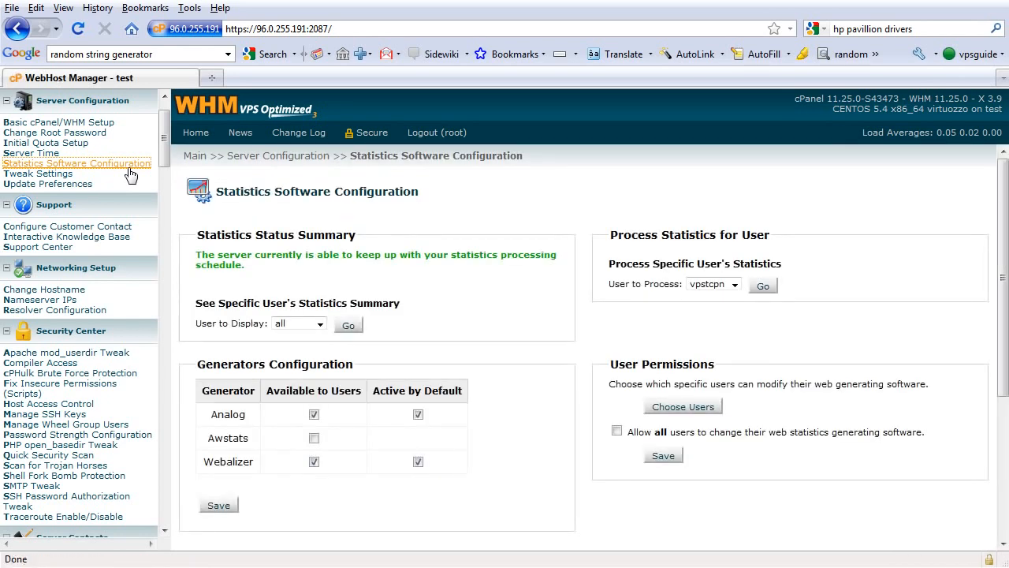
{"action": "left_click", "coordinate": [314, 439]}
{"action": "scroll", "coordinate": [349, 446], "scroll_direction": "down", "scroll_amount": 2}
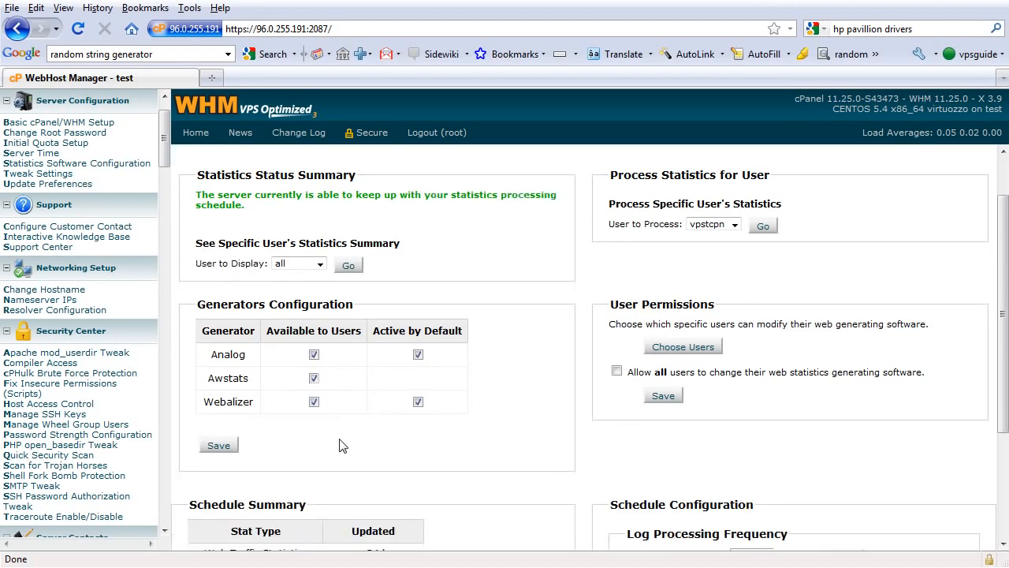
{"action": "left_click", "coordinate": [226, 448]}
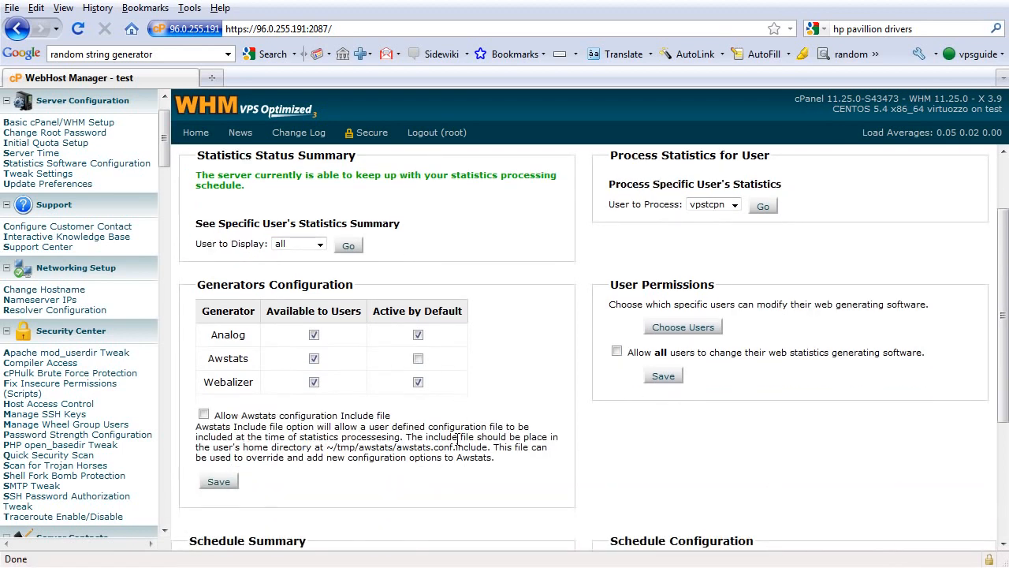
- Make Awstats active by default, allow the Awstats configuration Include file, and save the generators configuration
{"action": "scroll", "coordinate": [457, 438], "scroll_direction": "down", "scroll_amount": 1}
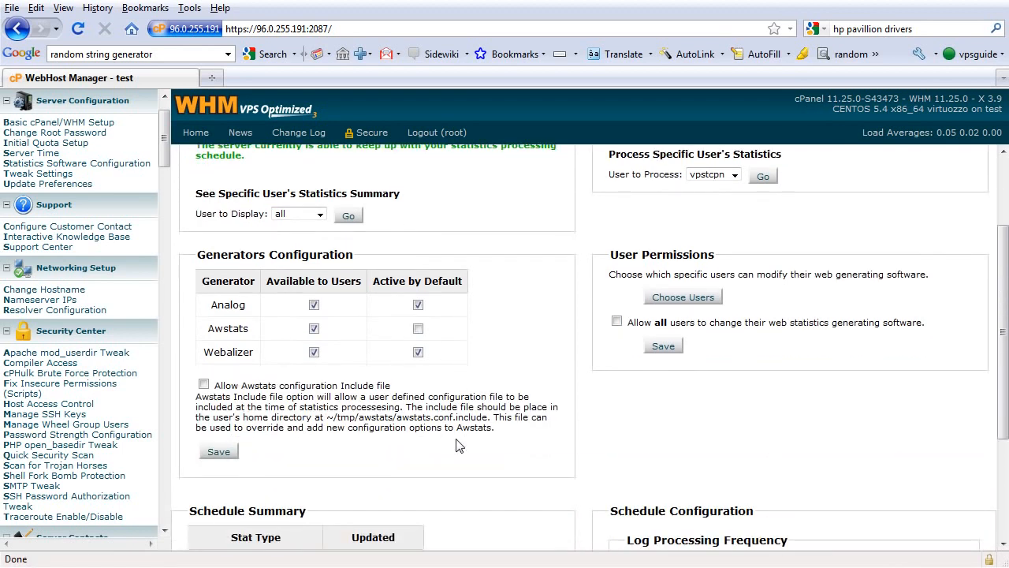
{"action": "left_click", "coordinate": [419, 328]}
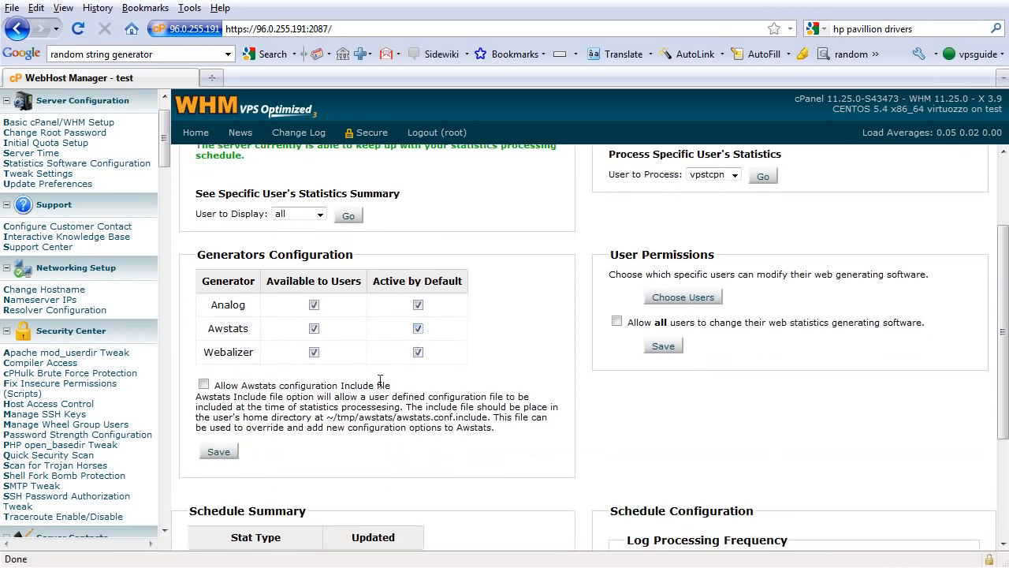
{"action": "left_click", "coordinate": [204, 384]}
{"action": "left_click", "coordinate": [219, 451]}
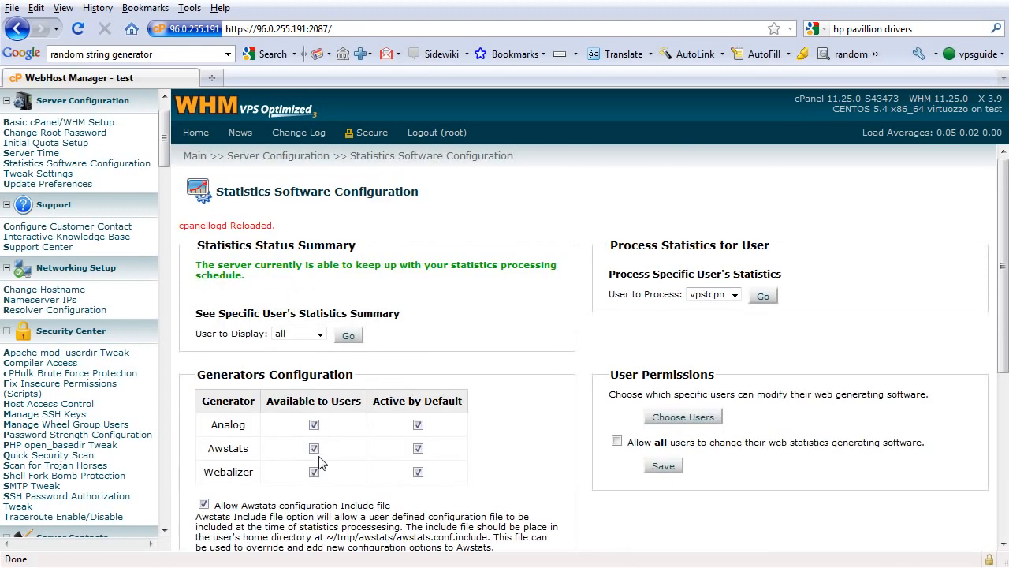
- Review the statistics schedule summary, the log and bandwidth processing frequencies, and the user permissions
{"action": "scroll", "coordinate": [319, 463], "scroll_direction": "down", "scroll_amount": 6}
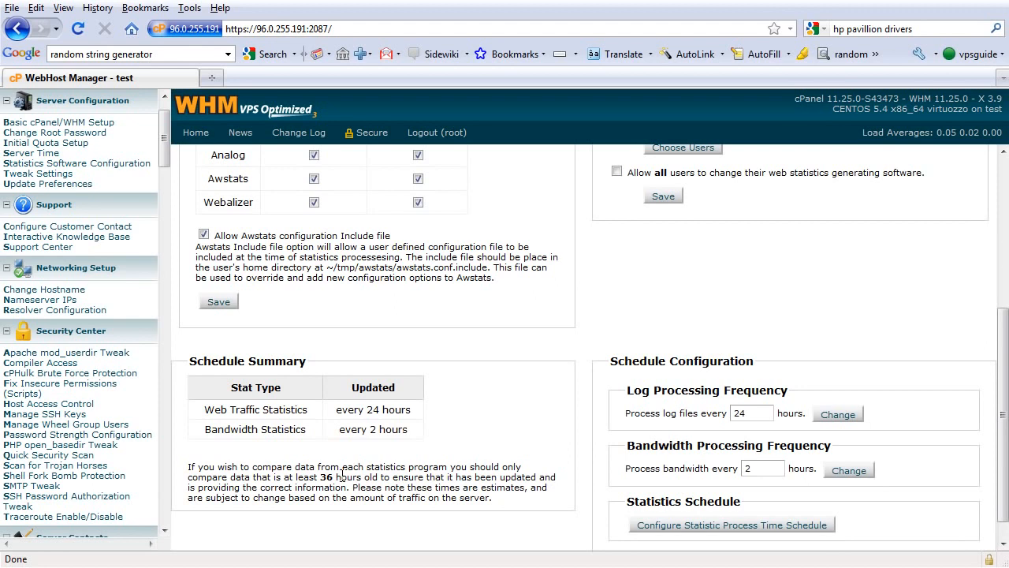
{"action": "scroll", "coordinate": [341, 477], "scroll_direction": "down", "scroll_amount": 1}
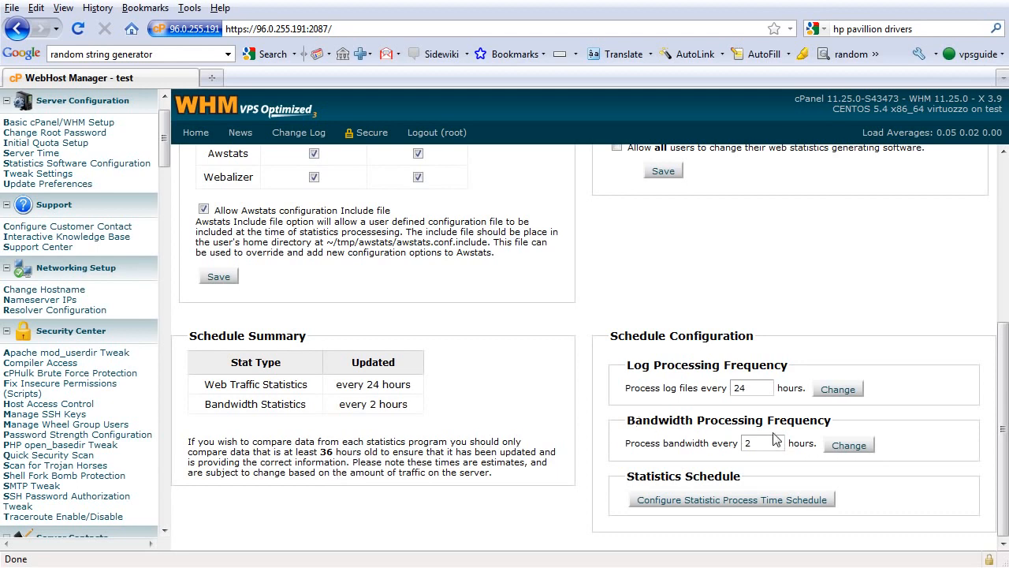
{"action": "scroll", "coordinate": [775, 440], "scroll_direction": "up", "scroll_amount": 5}
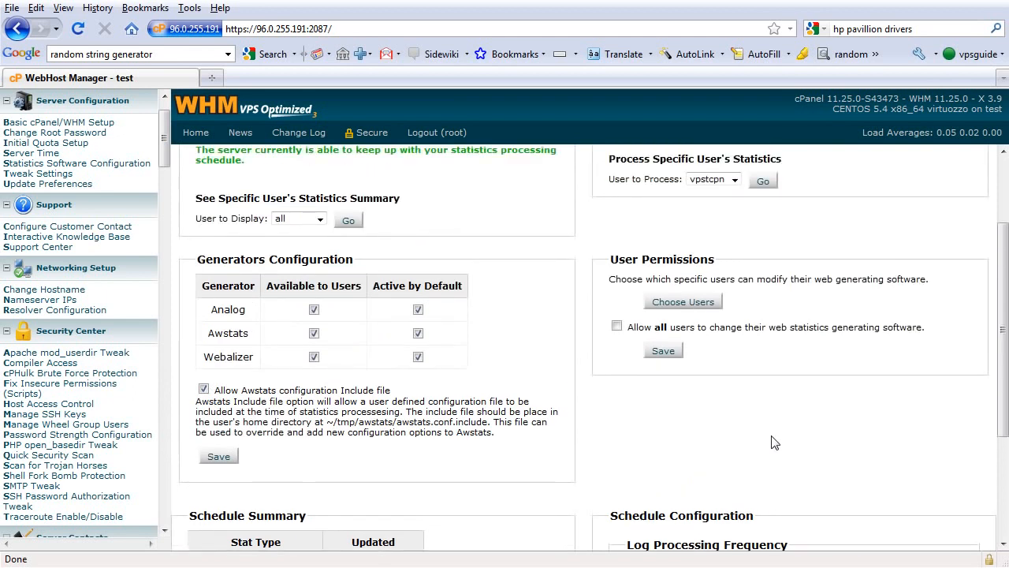
{"action": "scroll", "coordinate": [775, 443], "scroll_direction": "up", "scroll_amount": 3}
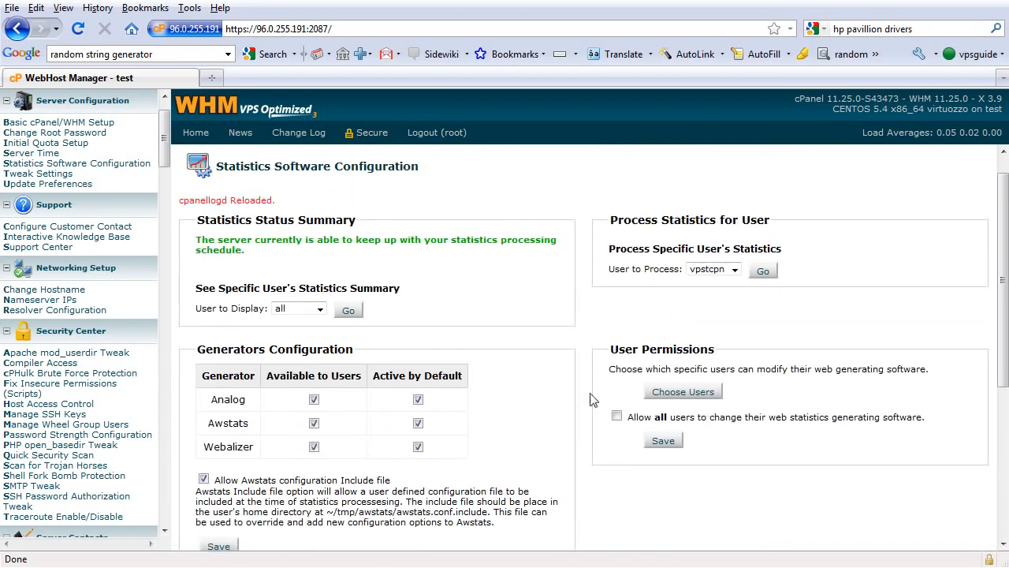
- Look over the Tweak Settings page and the Update Preferences for cPanel/WHM, cPanel packages and security packages
{"action": "left_click", "coordinate": [72, 180]}
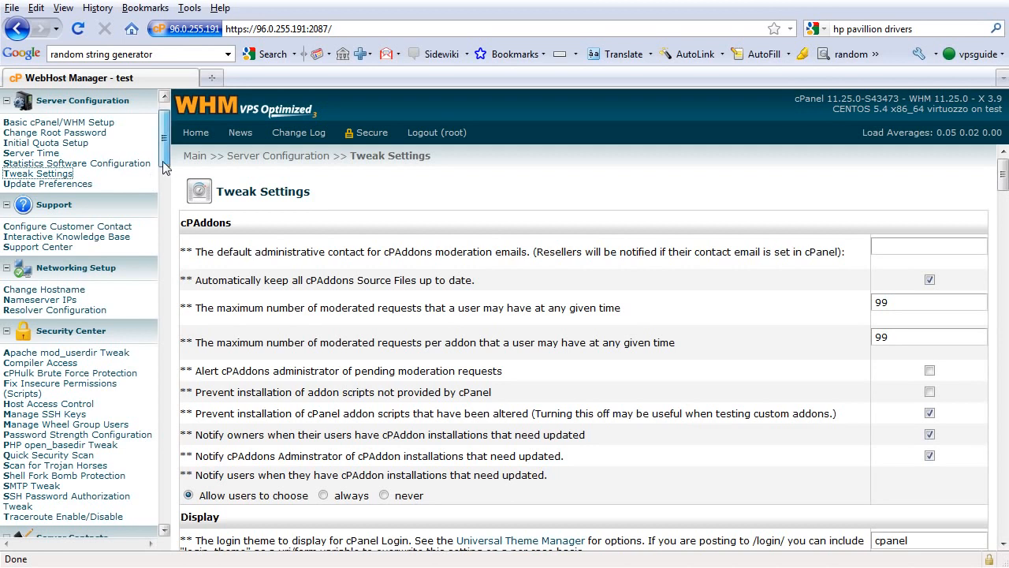
{"action": "scroll", "coordinate": [163, 170], "scroll_direction": "down", "scroll_amount": 1}
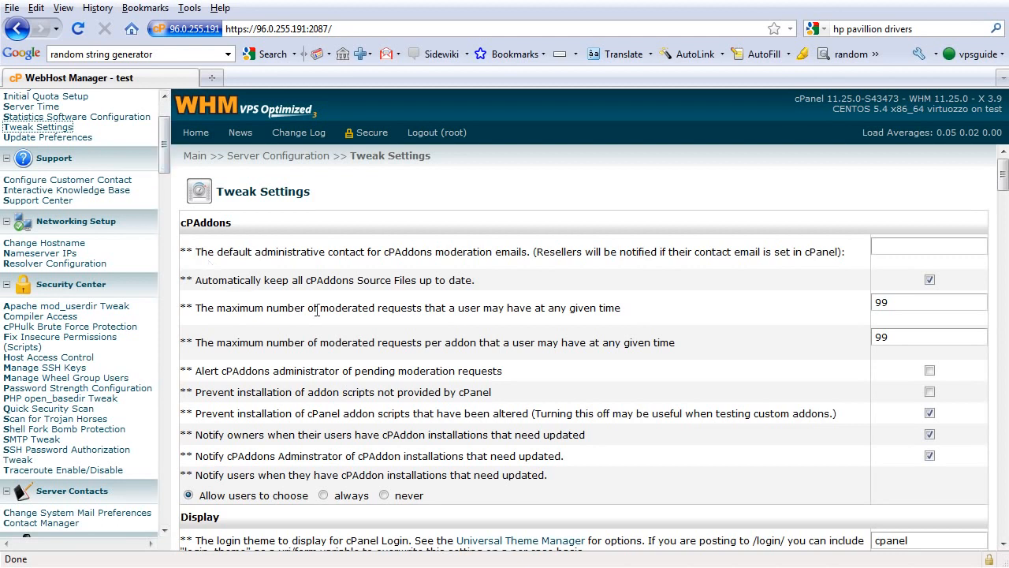
{"action": "left_click", "coordinate": [84, 139]}
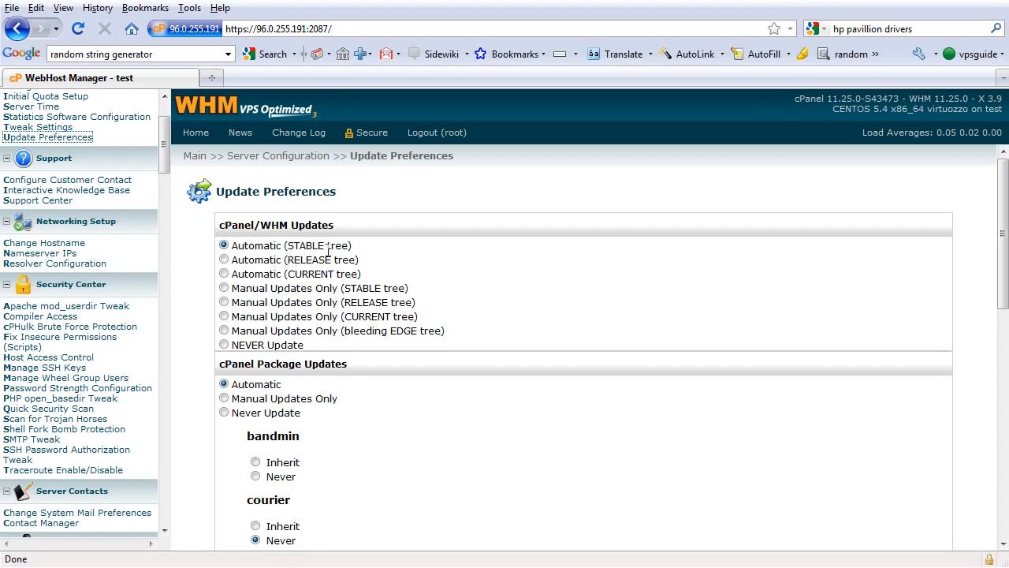
{"action": "scroll", "coordinate": [395, 268], "scroll_direction": "down", "scroll_amount": 3}
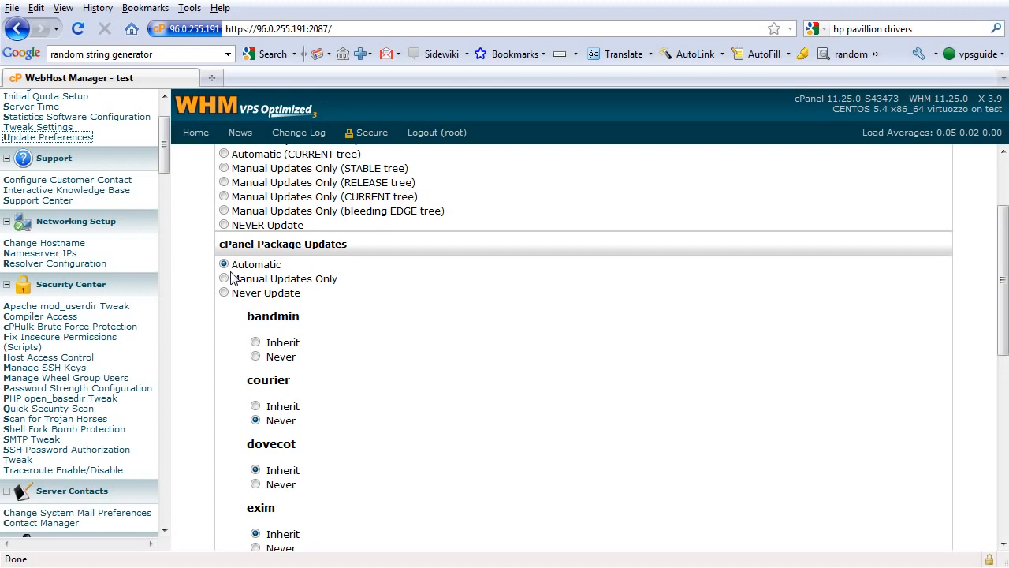
{"action": "scroll", "coordinate": [230, 277], "scroll_direction": "down", "scroll_amount": 9}
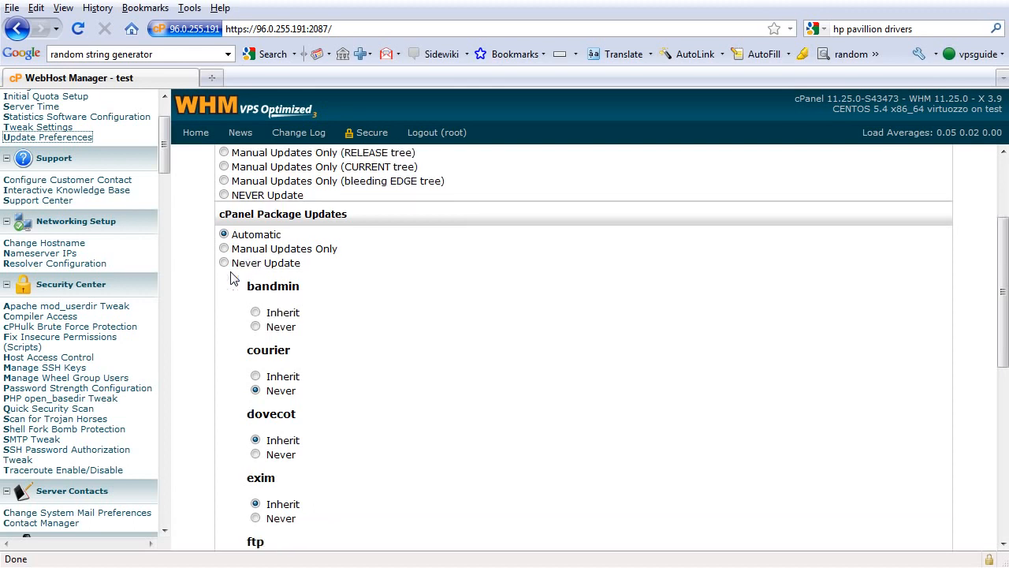
{"action": "scroll", "coordinate": [230, 277], "scroll_direction": "down", "scroll_amount": 3}
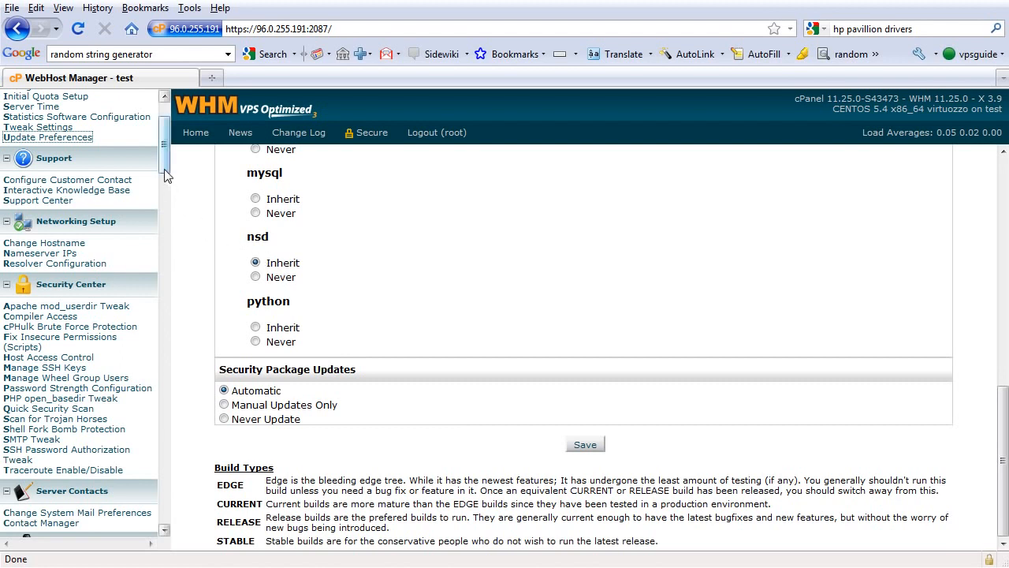
- Open the Change System Mail Preferences page under Server Contacts
{"action": "left_click_drag", "start_coordinate": [166, 175], "coordinate": [167, 184]}
{"action": "scroll", "coordinate": [138, 165], "scroll_direction": "up", "scroll_amount": 1}
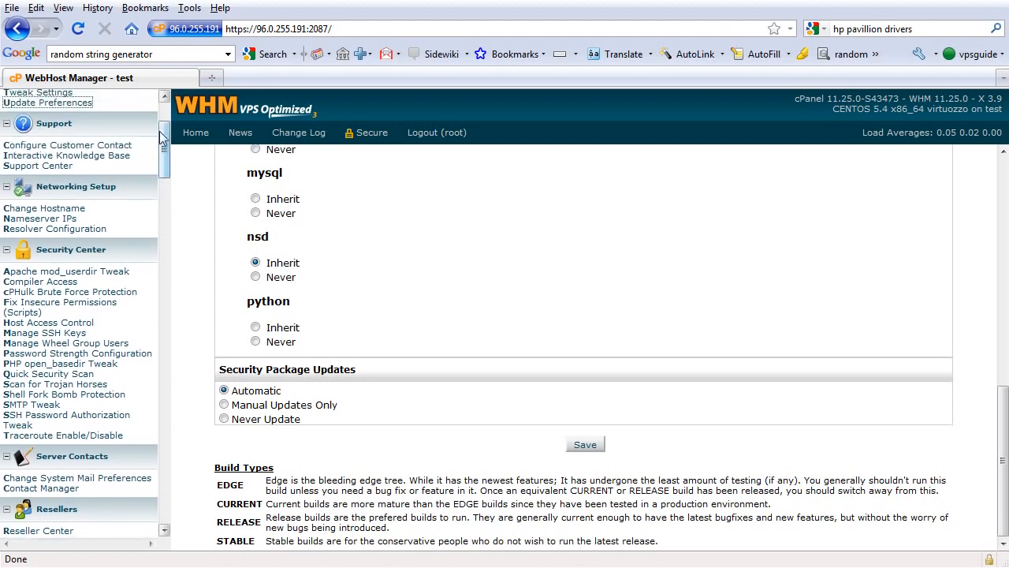
{"action": "left_click_drag", "start_coordinate": [160, 137], "coordinate": [164, 154]}
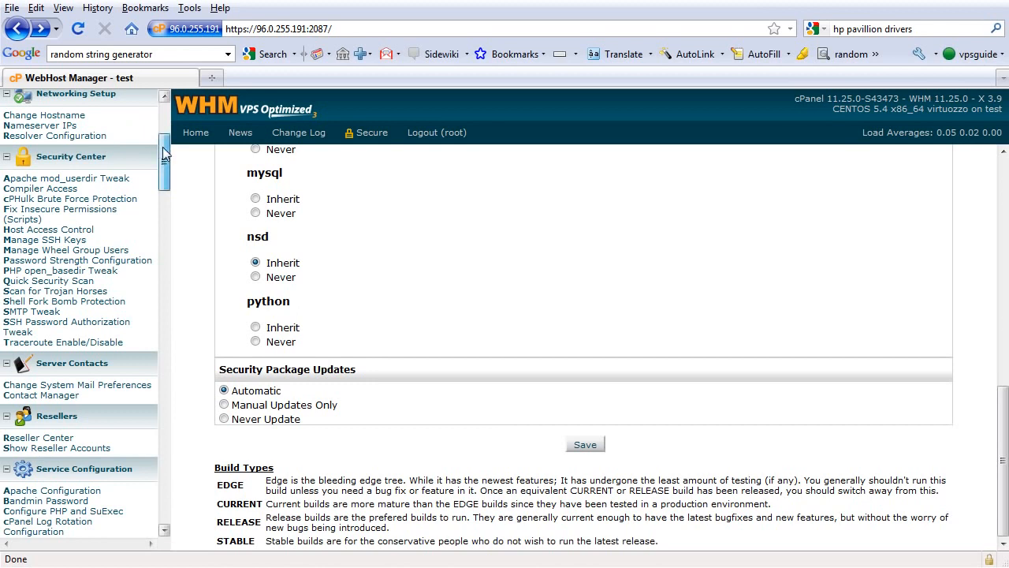
{"action": "left_click_drag", "start_coordinate": [163, 155], "coordinate": [160, 162]}
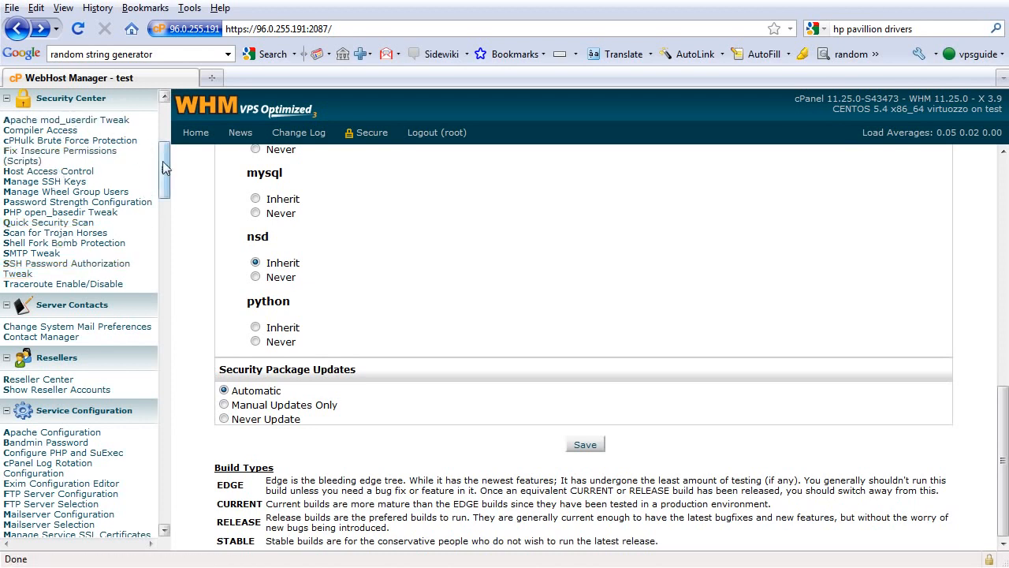
{"action": "left_click_drag", "start_coordinate": [162, 168], "coordinate": [157, 195]}
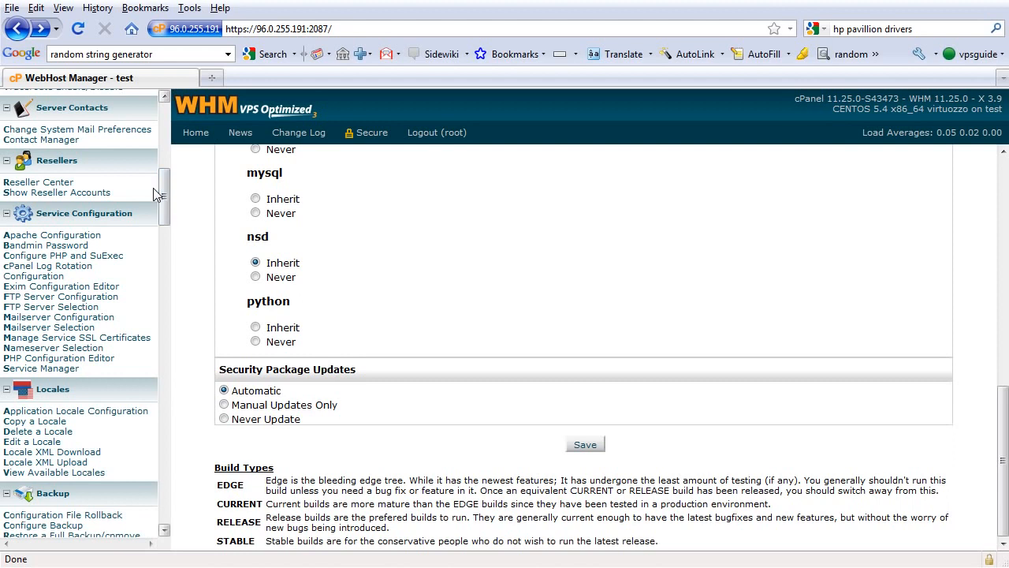
{"action": "left_click", "coordinate": [128, 130]}
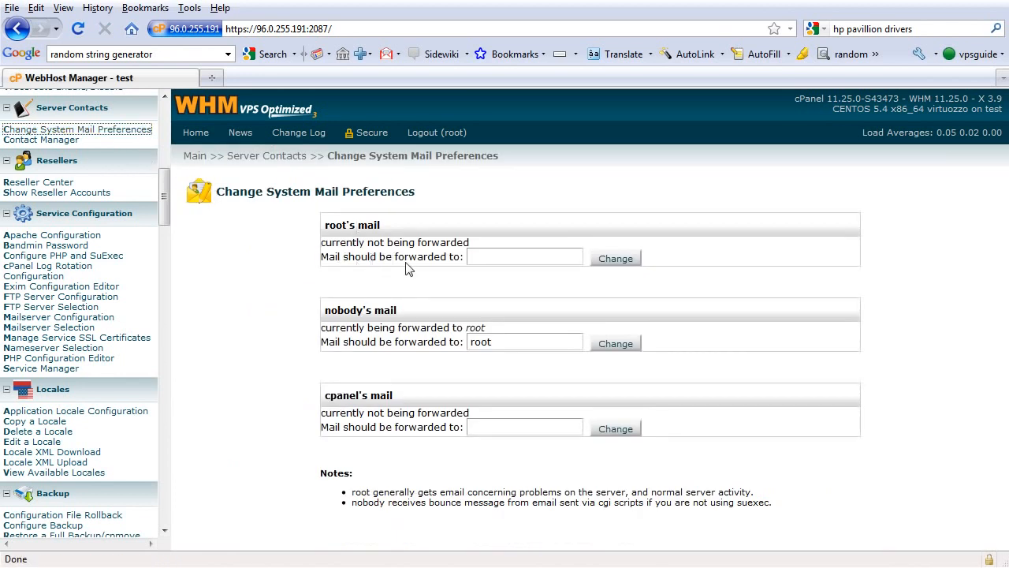
- Enter the administrator's e-mail as root's mail forwarding address and root for cpanel's mail, and apply the change to root's mail
{"action": "double_click", "coordinate": [489, 256]}
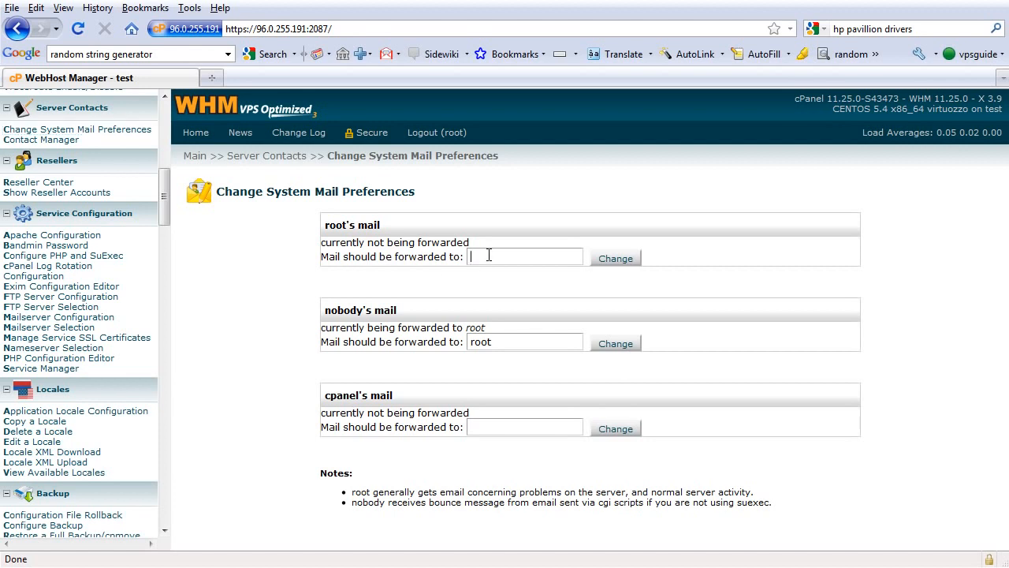
{"action": "left_click", "coordinate": [651, 302]}
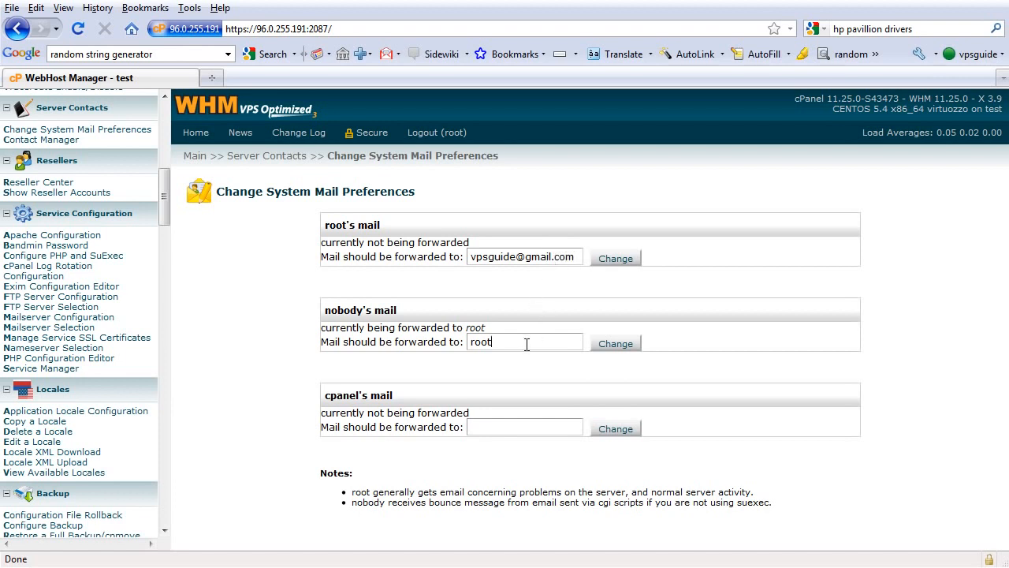
{"action": "left_click", "coordinate": [526, 426]}
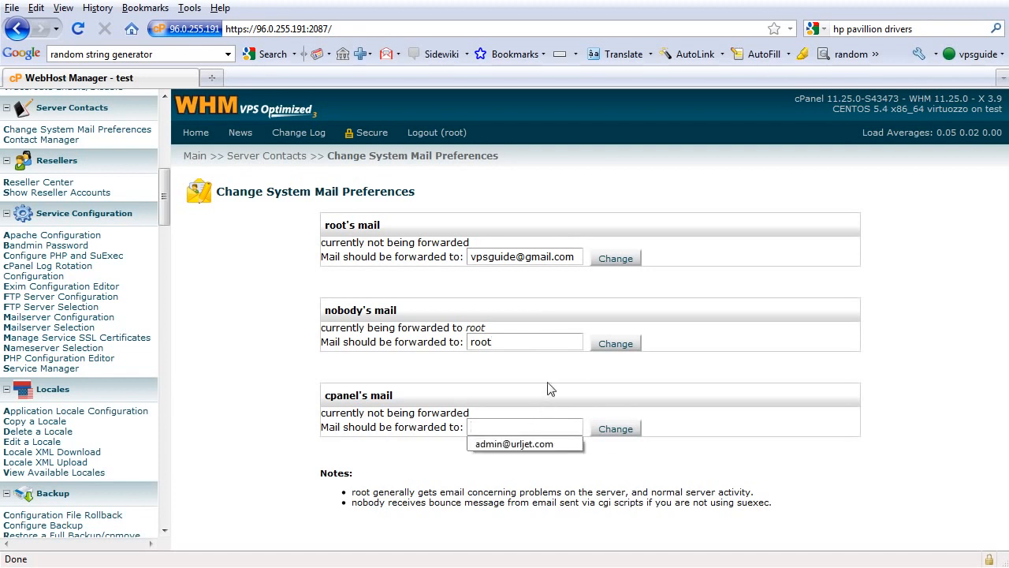
{"action": "type", "text": "root"}
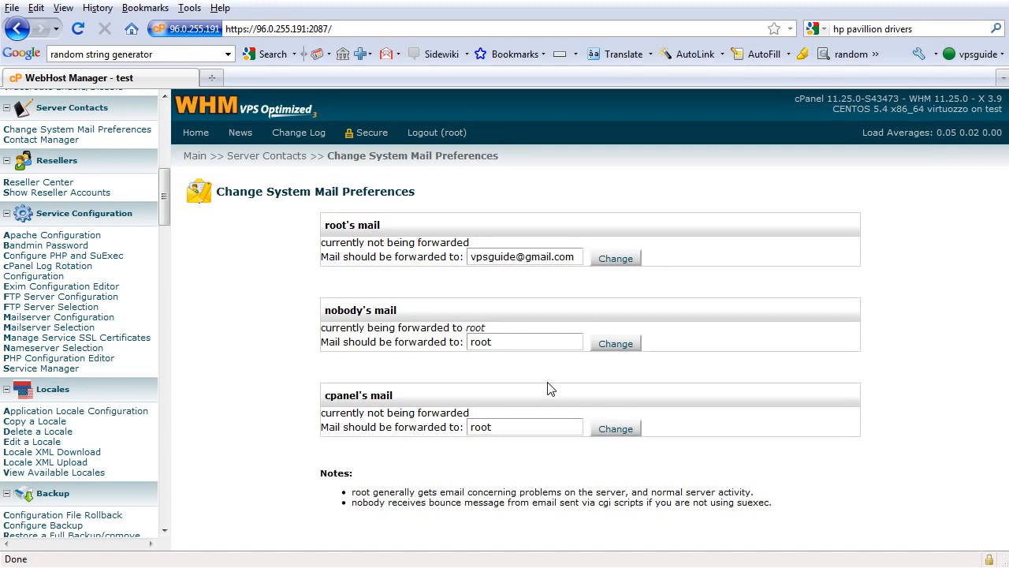
{"action": "left_click", "coordinate": [615, 264]}
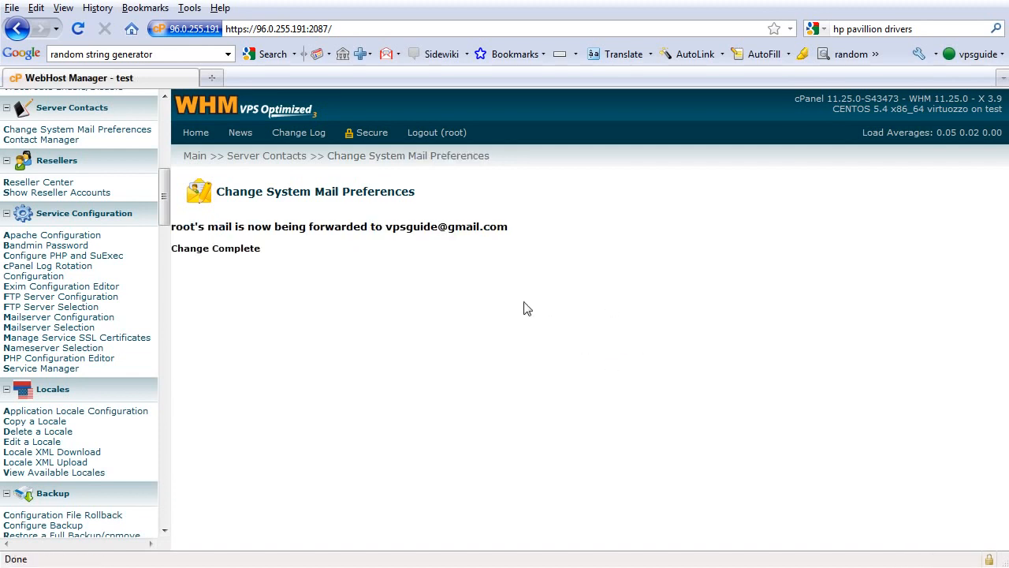
- Return to the Change System Mail Preferences page and set cpanel's mail to be forwarded to root
{"action": "left_click", "coordinate": [133, 132]}
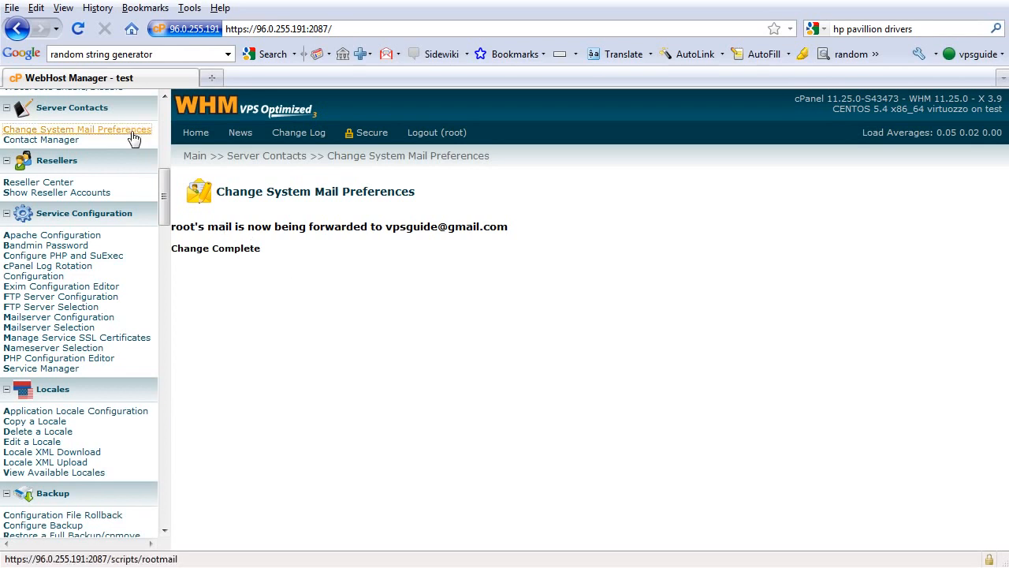
{"action": "left_click", "coordinate": [497, 424]}
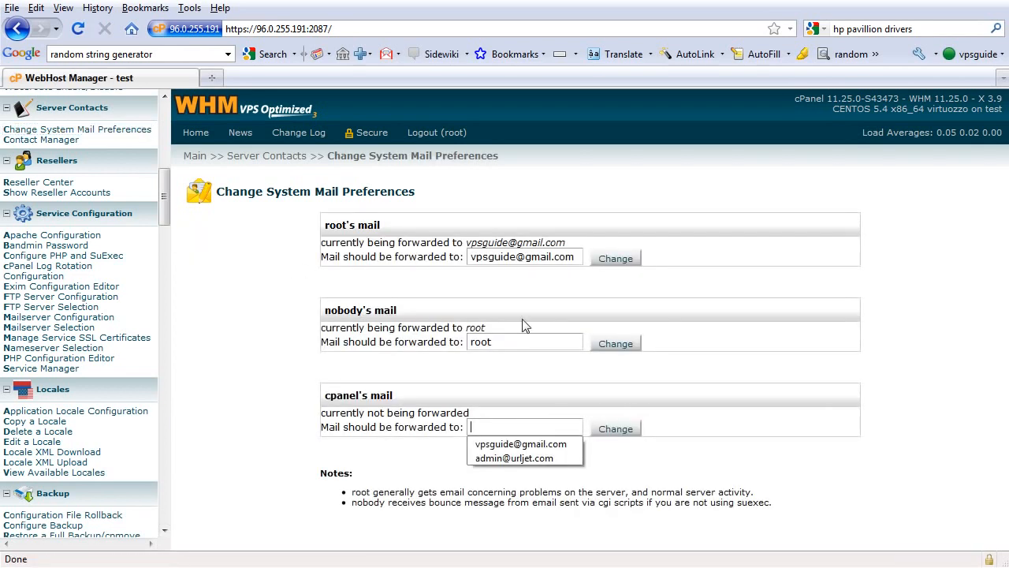
{"action": "type", "text": "root"}
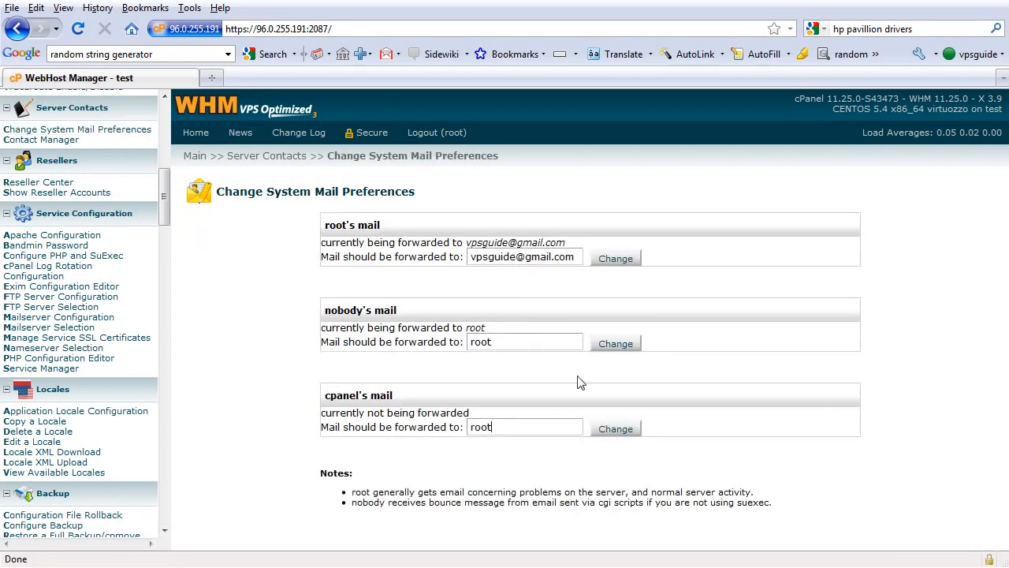
{"action": "left_click", "coordinate": [623, 432]}
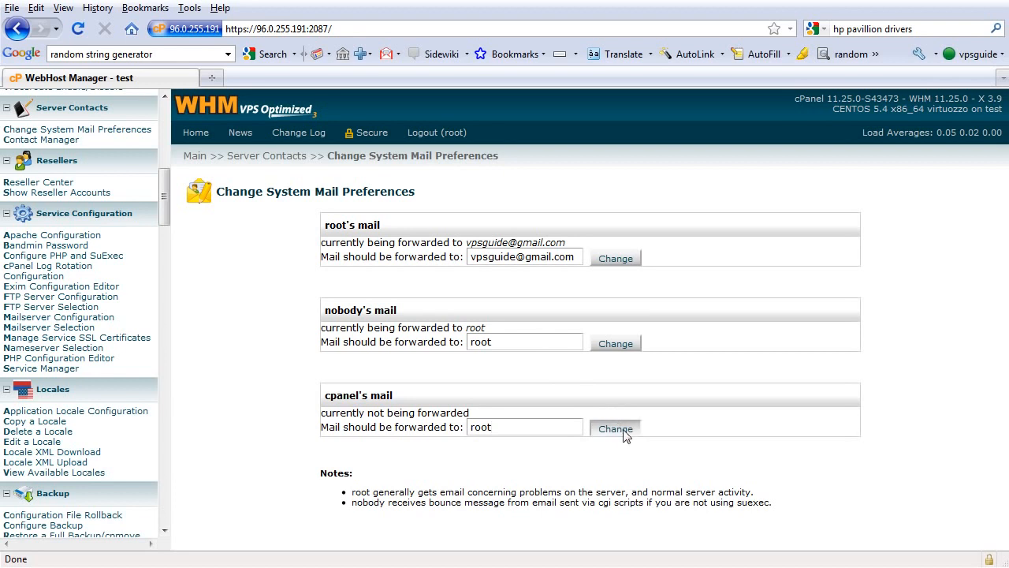
{"action": "left_click", "coordinate": [624, 431]}
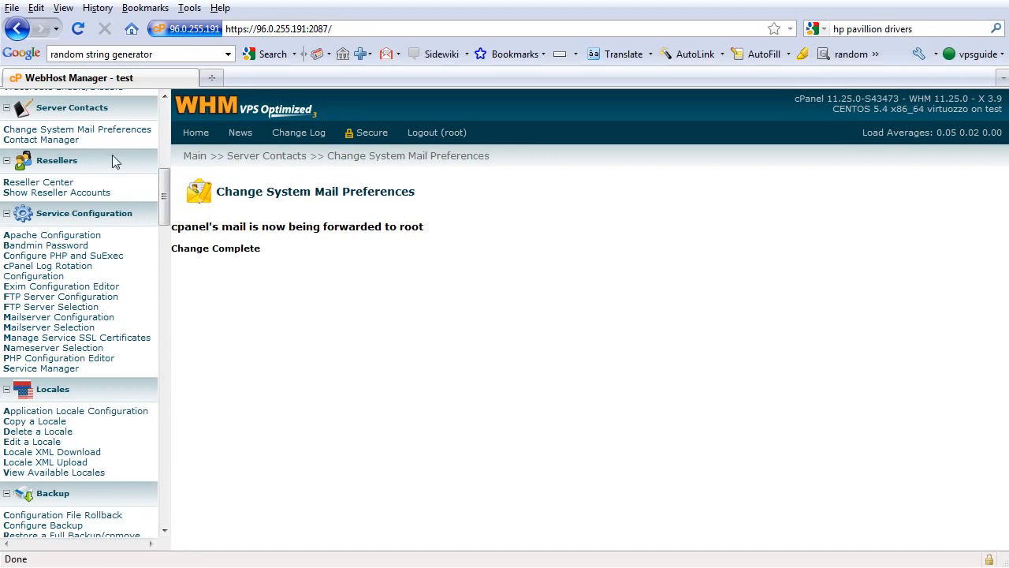
- Open the Contact Manager and review the alert contact priorities and alert destinations
{"action": "left_click", "coordinate": [67, 141]}
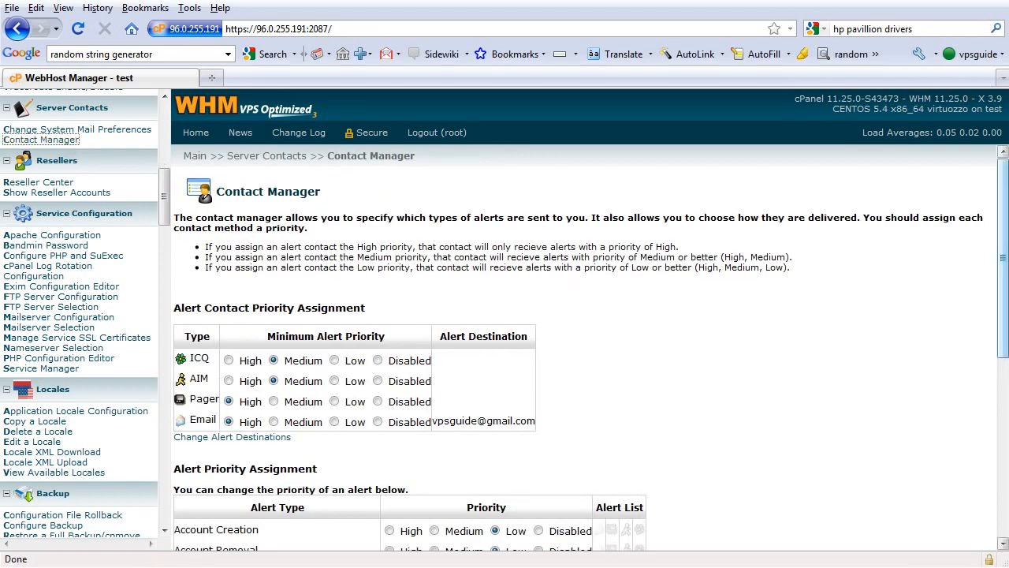
{"action": "mouse_move", "coordinate": [1005, 336]}
{"action": "left_mouse_down"}
{"action": "mouse_move", "coordinate": [1005, 512]}
{"action": "mouse_move", "coordinate": [1005, 327]}
{"action": "left_mouse_up"}
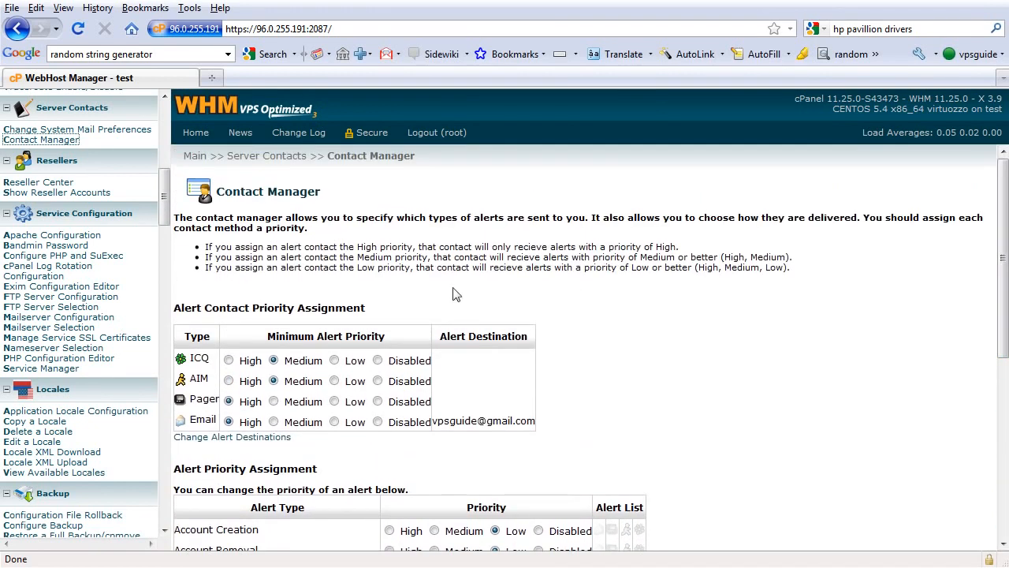
- Look through the WHM navigation sections from Resellers and Service Configuration through Backup and Server Status to Account Functions
{"action": "left_click_drag", "start_coordinate": [164, 198], "coordinate": [166, 207]}
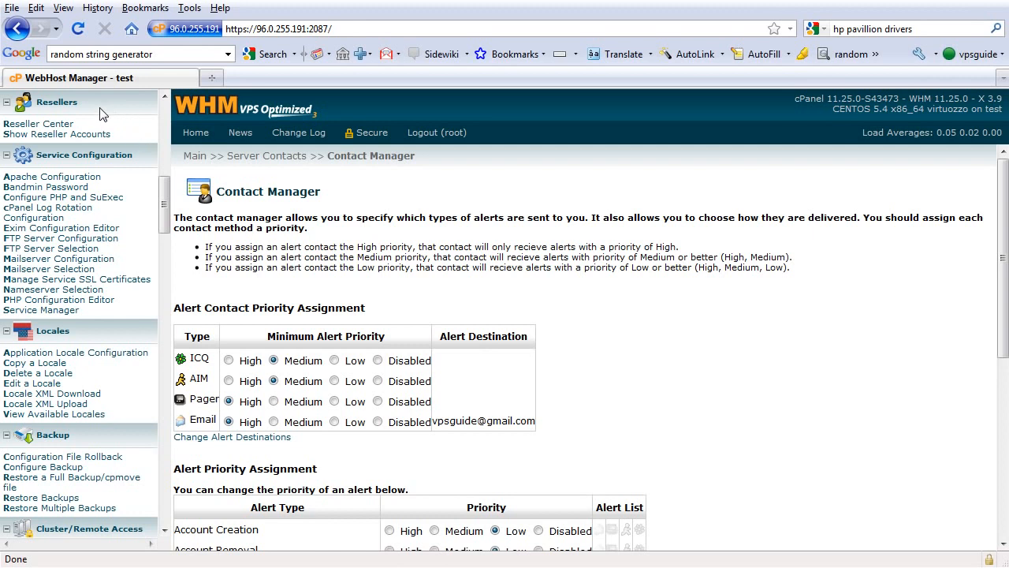
{"action": "left_click_drag", "start_coordinate": [165, 195], "coordinate": [166, 196]}
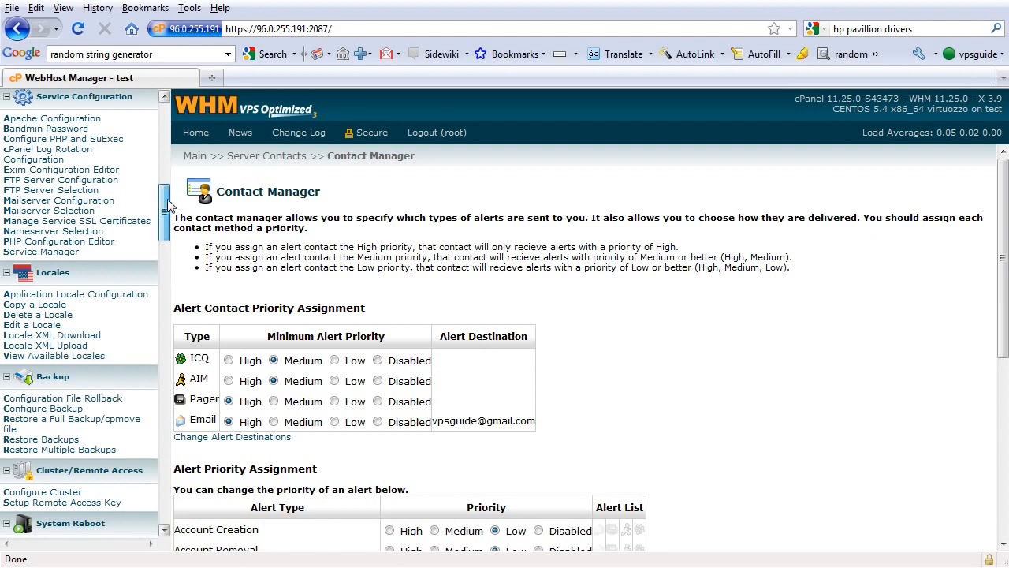
{"action": "left_click_drag", "start_coordinate": [169, 199], "coordinate": [171, 227]}
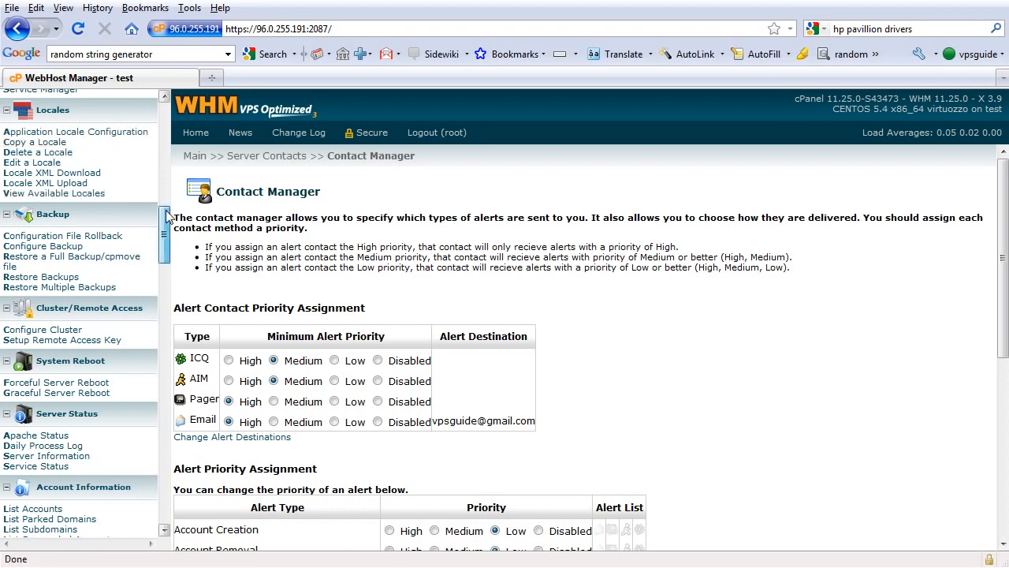
{"action": "scroll", "coordinate": [167, 217], "scroll_direction": "down", "scroll_amount": 1}
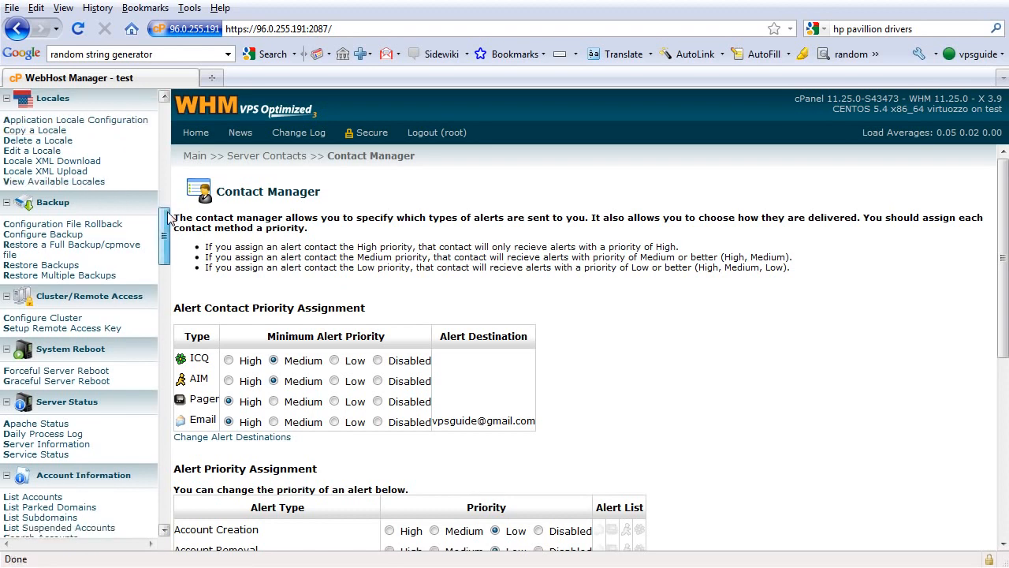
{"action": "left_click_drag", "start_coordinate": [168, 217], "coordinate": [177, 228]}
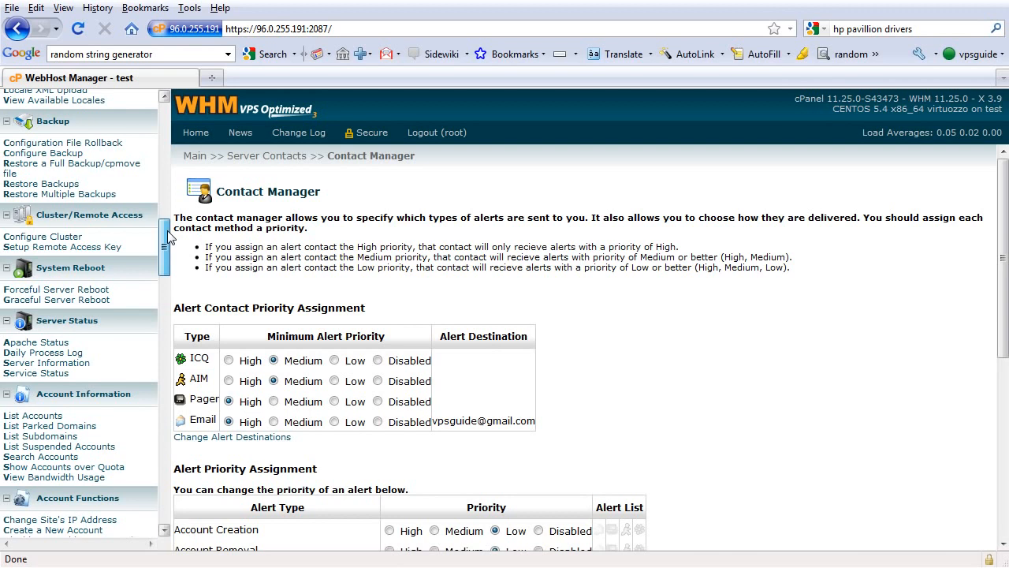
{"action": "left_click_drag", "start_coordinate": [167, 238], "coordinate": [170, 249]}
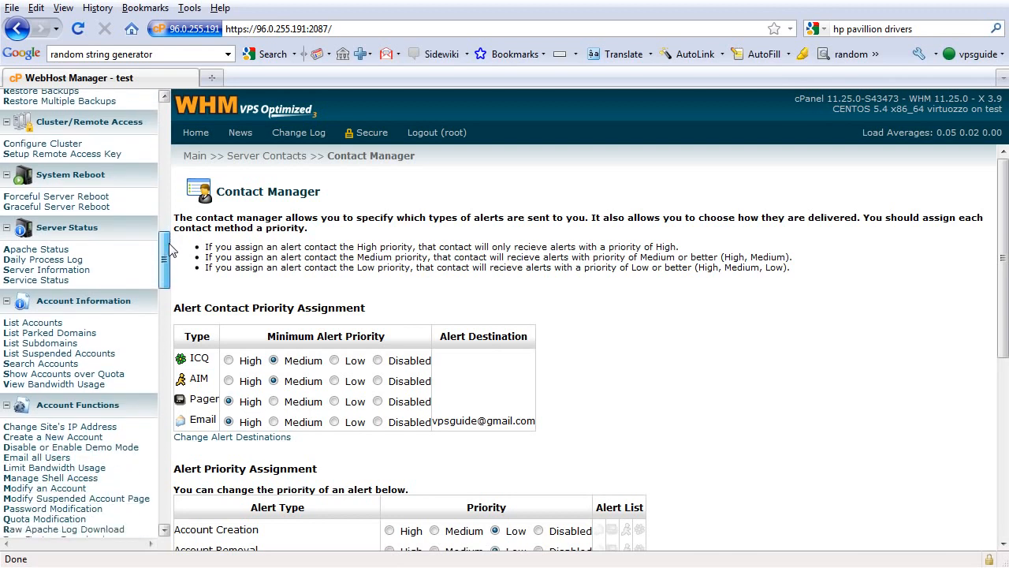